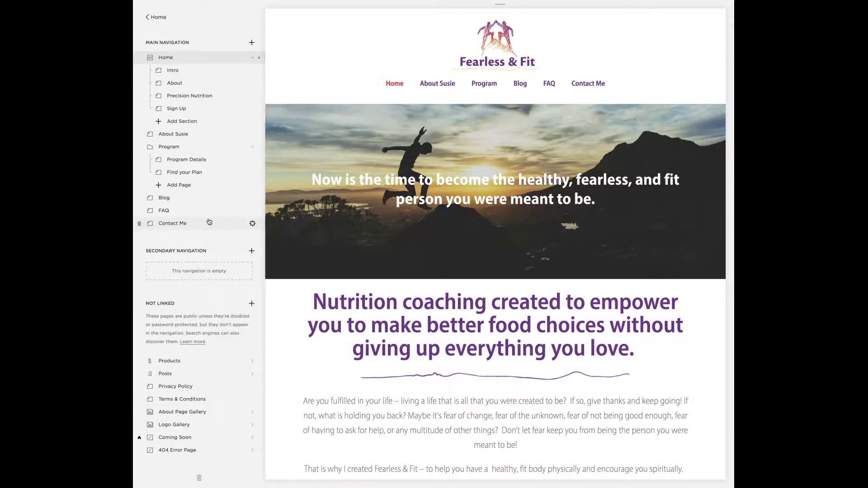
# Step: Review the Blog page, open the Posts collection and look through its existing entries
pyautogui.scroll(-1, 206, 221)
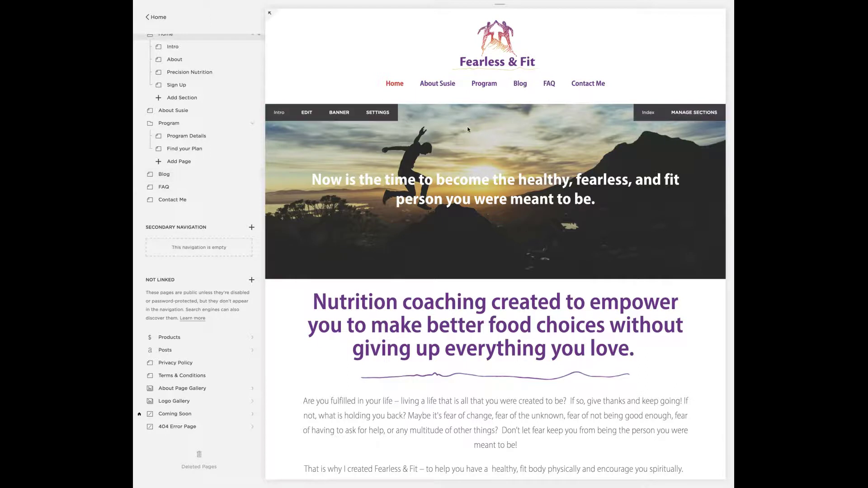
pyautogui.click(518, 91)
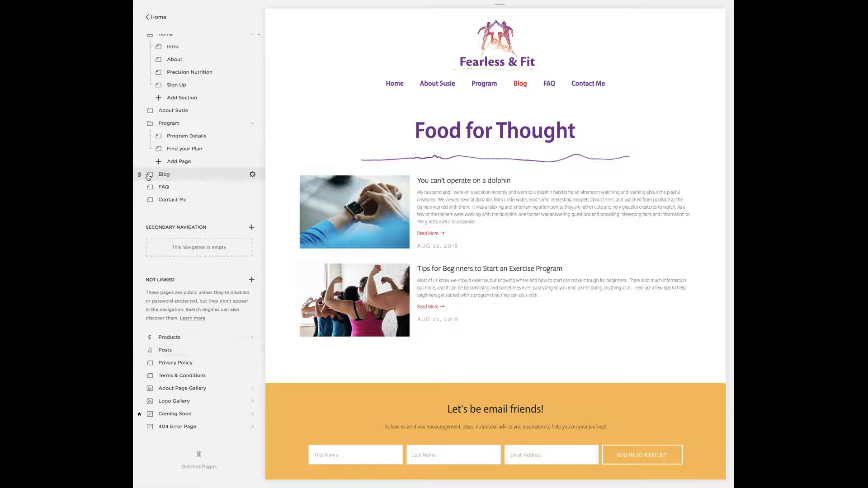
pyautogui.click(165, 352)
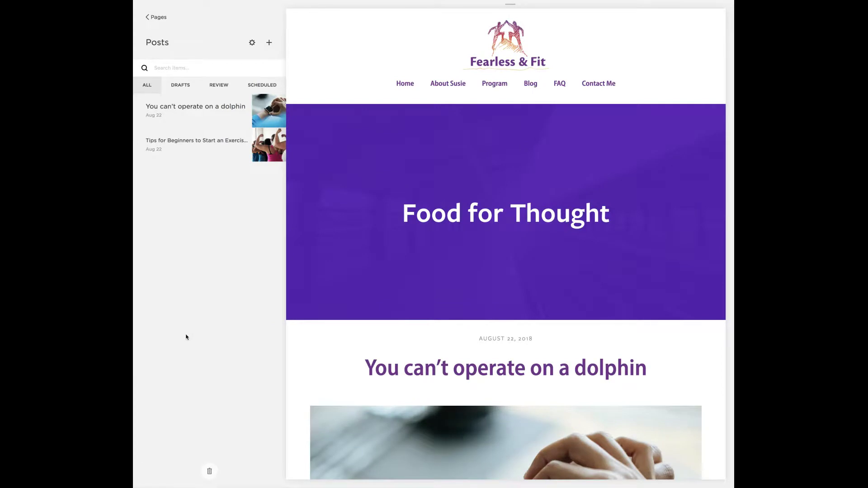
pyautogui.scroll(-10, 417, 332)
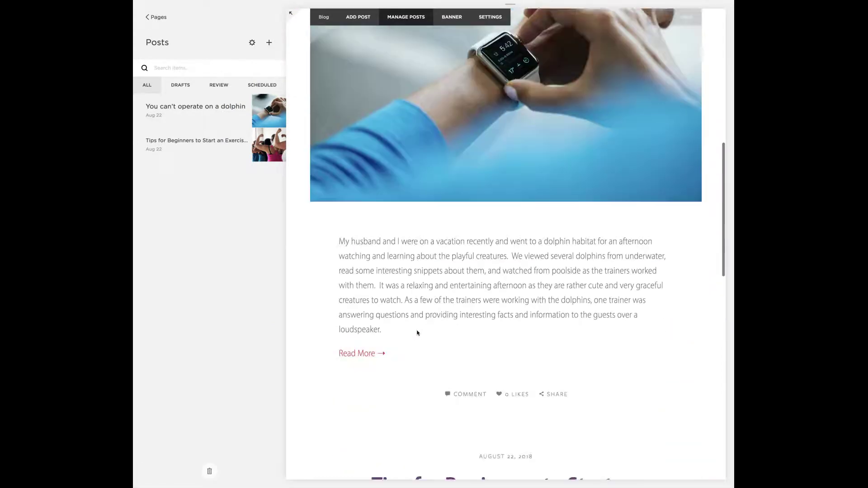
pyautogui.scroll(-12, 417, 333)
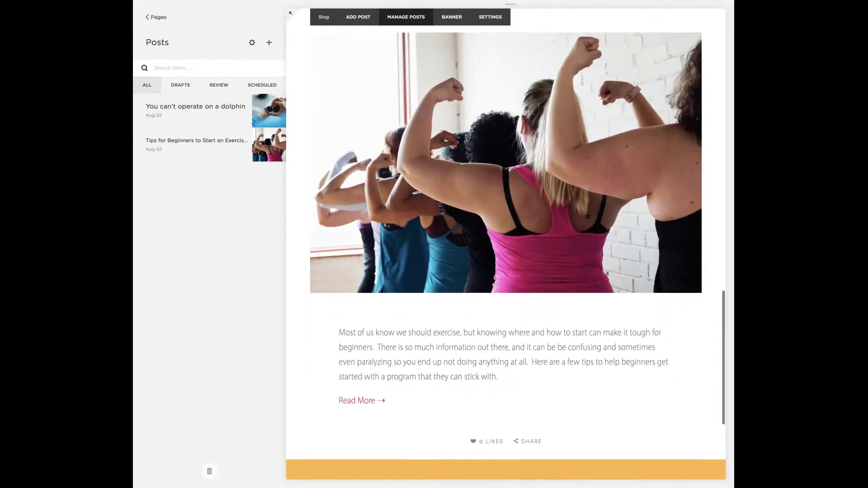
pyautogui.scroll(15, 507, 244)
pyautogui.scroll(6, 507, 244)
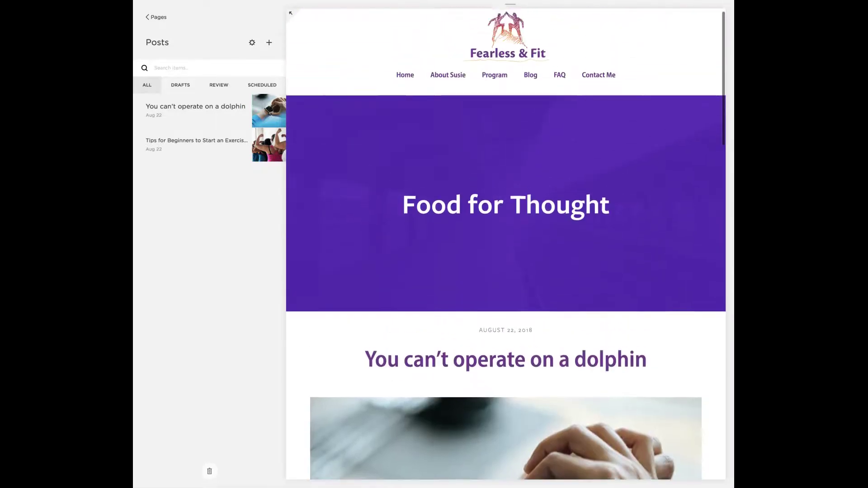
pyautogui.scroll(1, 506, 244)
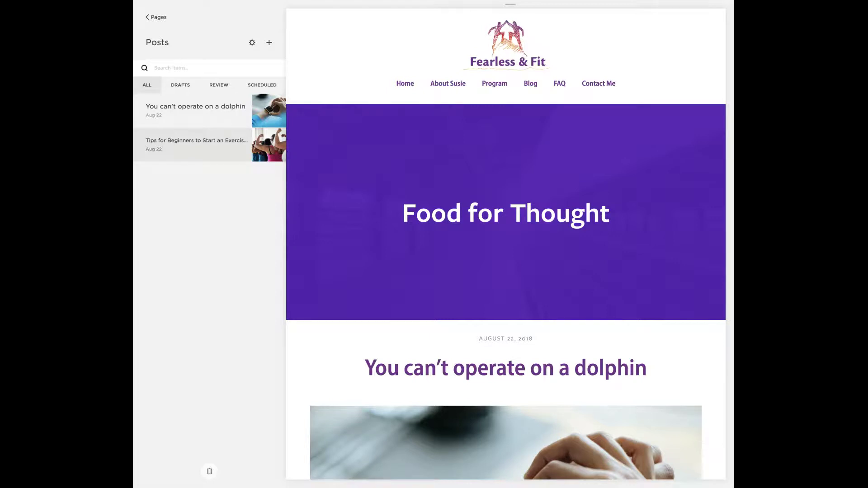
# Step: Duplicate the post "You can't operate on a dolphin" and title the copy "New title"
pyautogui.click(209, 109)
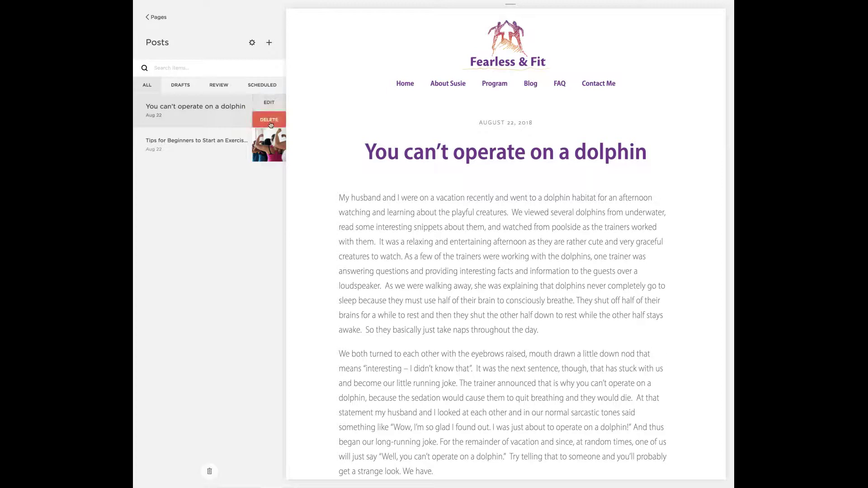
pyautogui.click(271, 103)
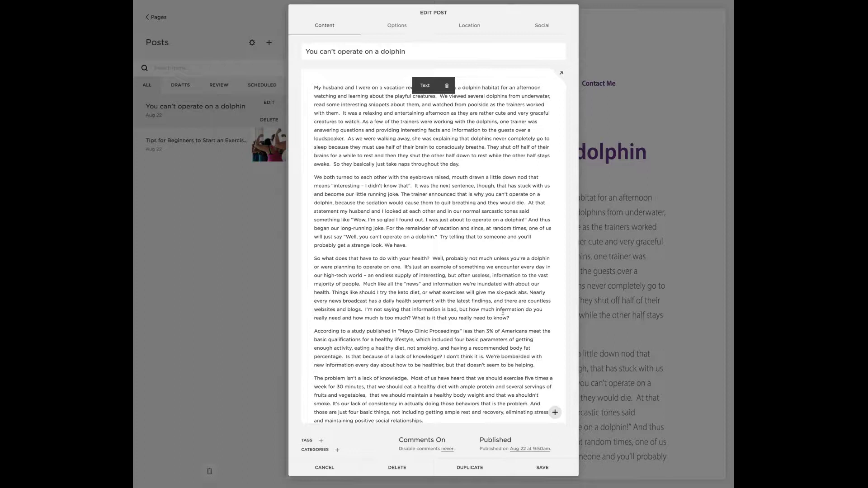
pyautogui.click(468, 470)
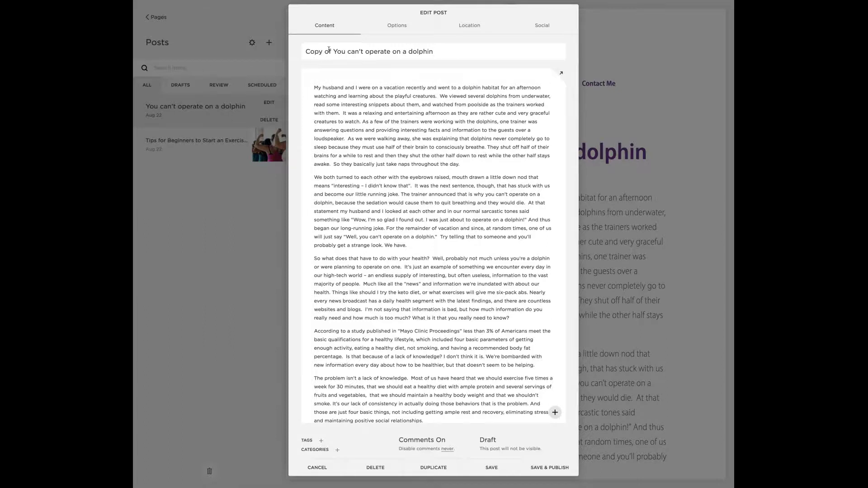
pyautogui.moveTo(435, 51); pyautogui.dragTo(305, 51)
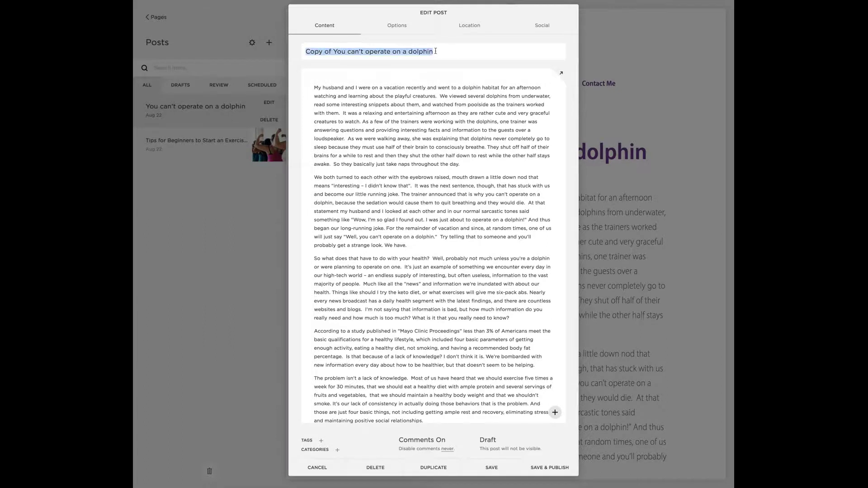
pyautogui.press('BackSpace')
pyautogui.write('New title')
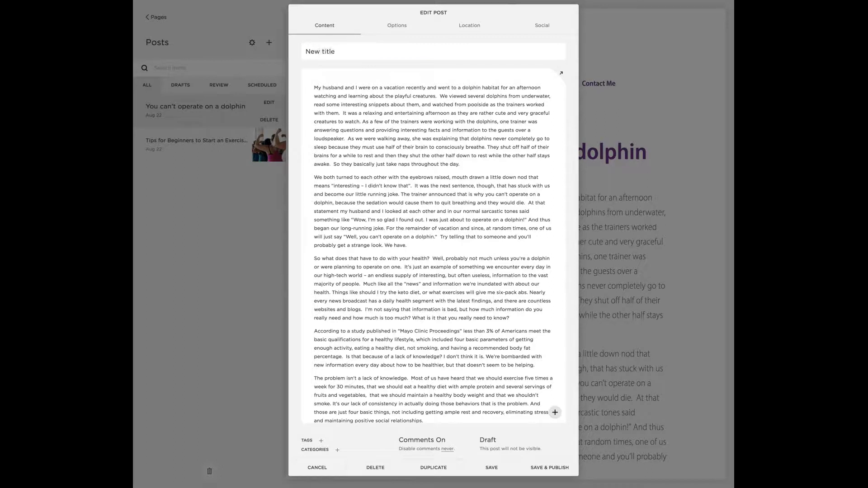
# Step: Replace the entire body text of the duplicated post with "New text in this post area"
pyautogui.click(367, 125)
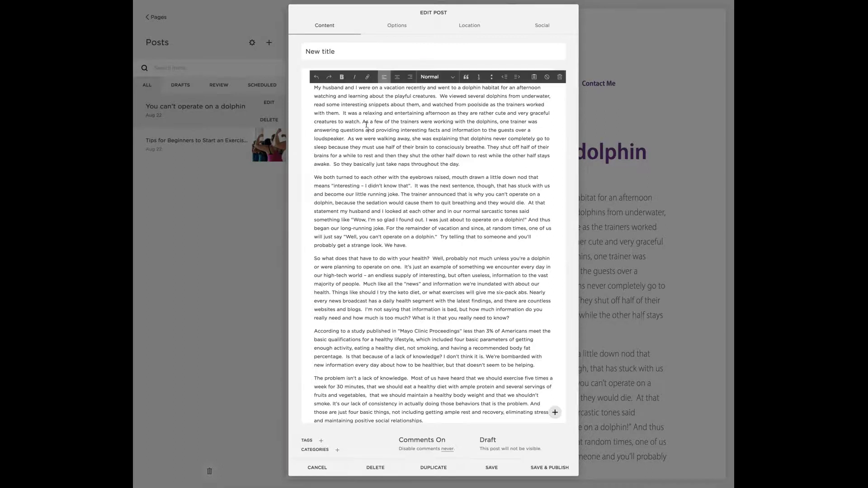
pyautogui.hotkey('ctrl', 'a')
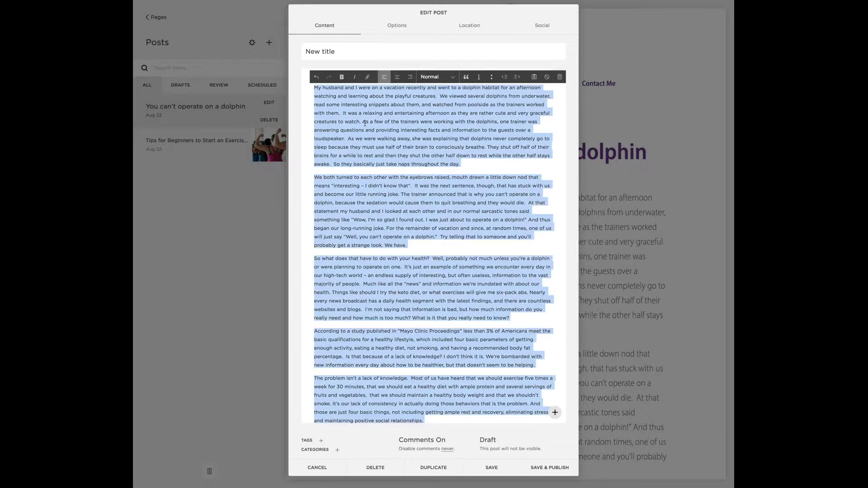
pyautogui.press('BackSpace')
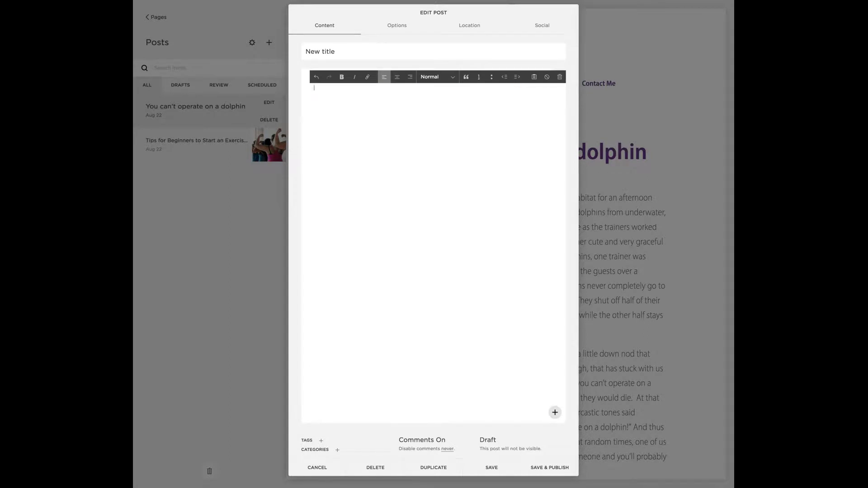
pyautogui.write('New test in this post area')
# Step: Insert an empty image block above the post's body text
pyautogui.moveTo(310, 110)
pyautogui.click(309, 95)
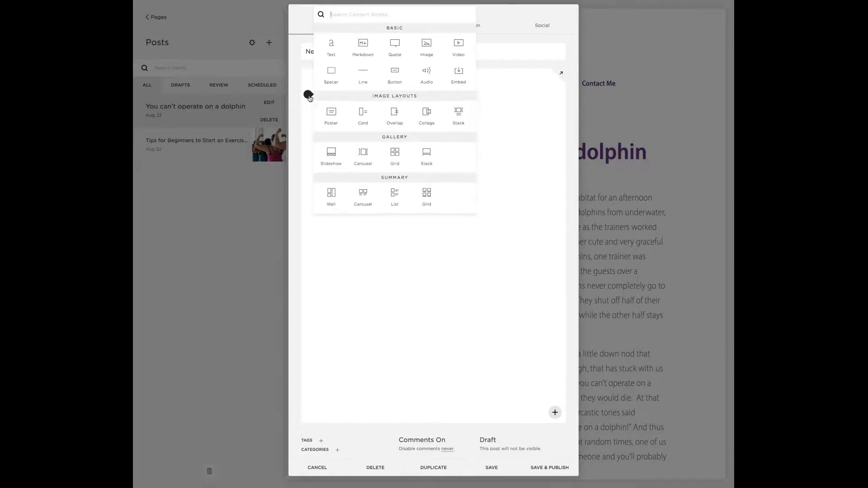
pyautogui.click(427, 54)
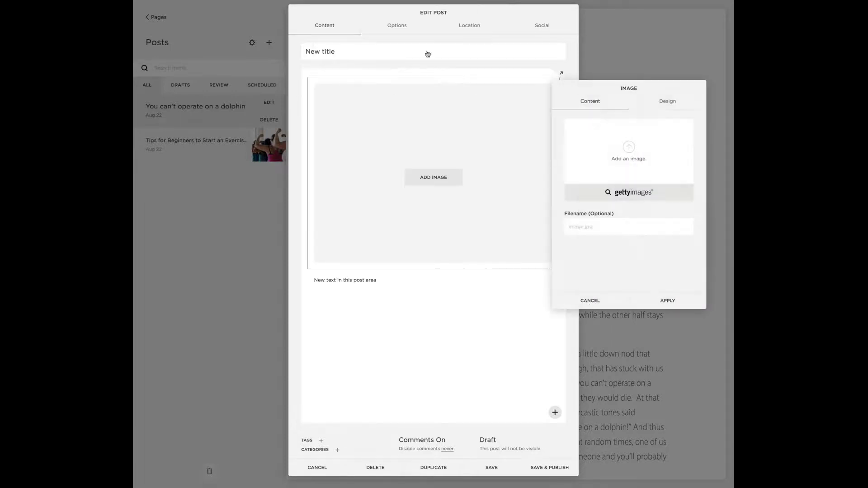
pyautogui.click(662, 297)
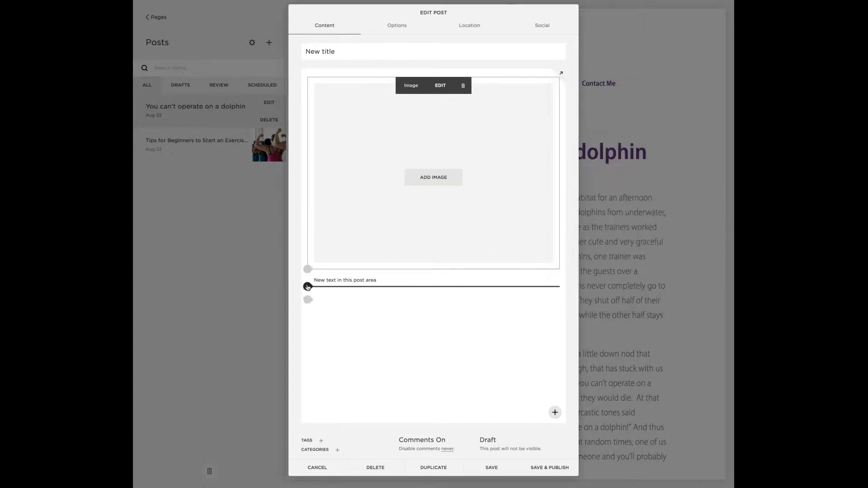
# Step: Add a medium button block labelled "Learn more" below the body text
pyautogui.click(308, 286)
pyautogui.click(395, 248)
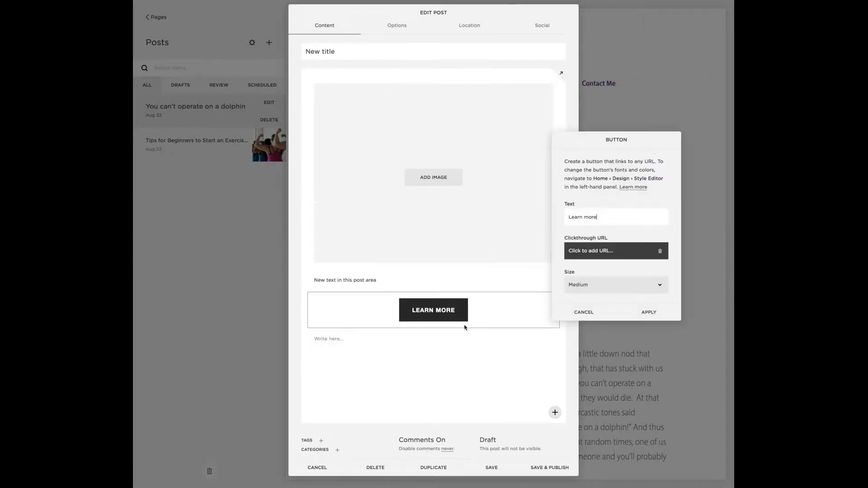
pyautogui.click(654, 318)
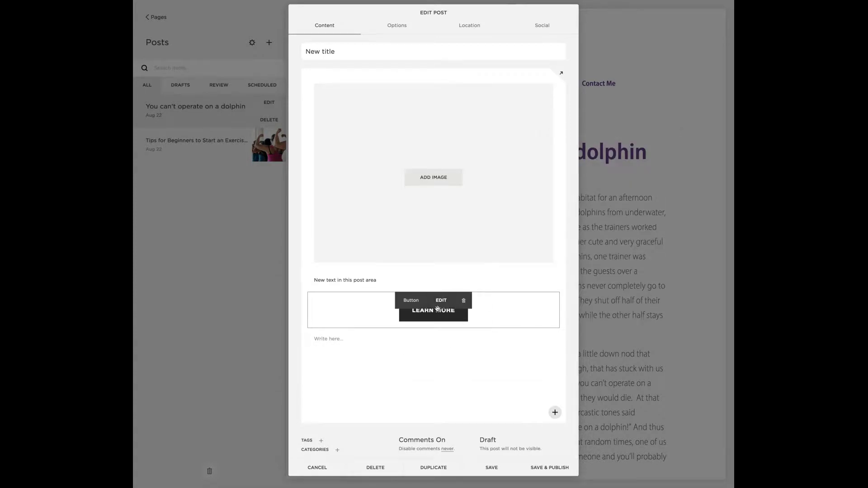
# Step: Make the line "New text in this post area" bold and format it as Heading 3
pyautogui.click(313, 279)
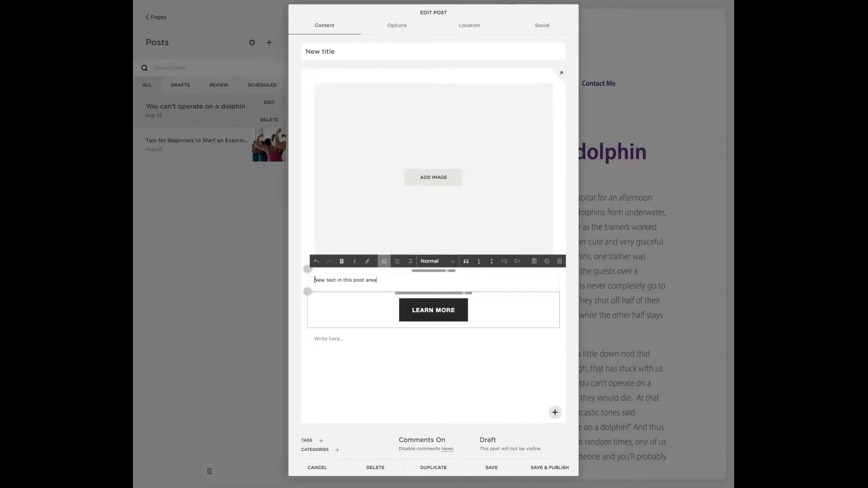
pyautogui.tripleClick(314, 280)
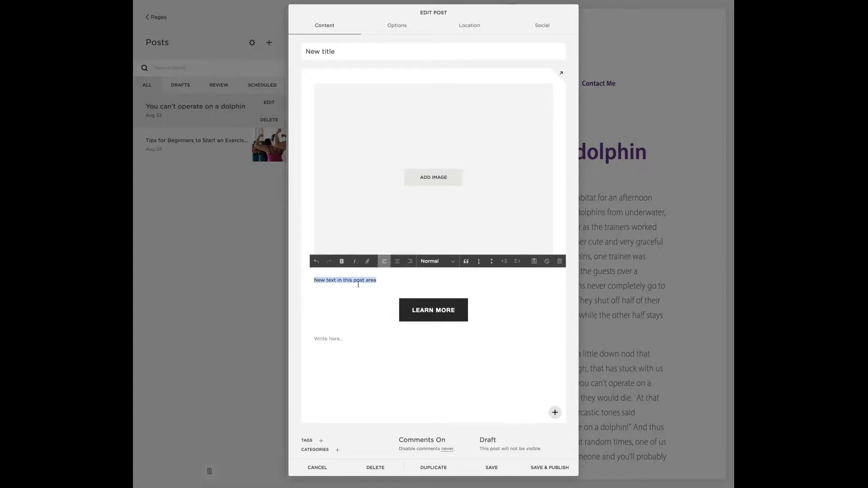
pyautogui.click(367, 261)
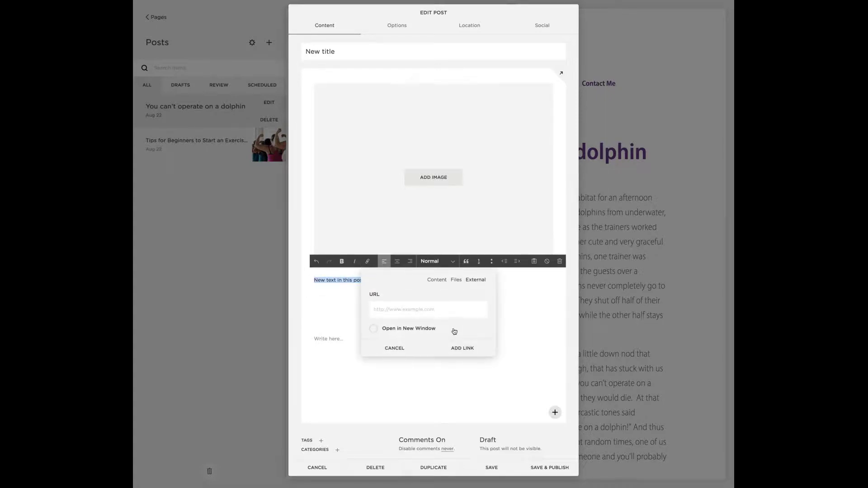
pyautogui.click(461, 348)
pyautogui.click(343, 262)
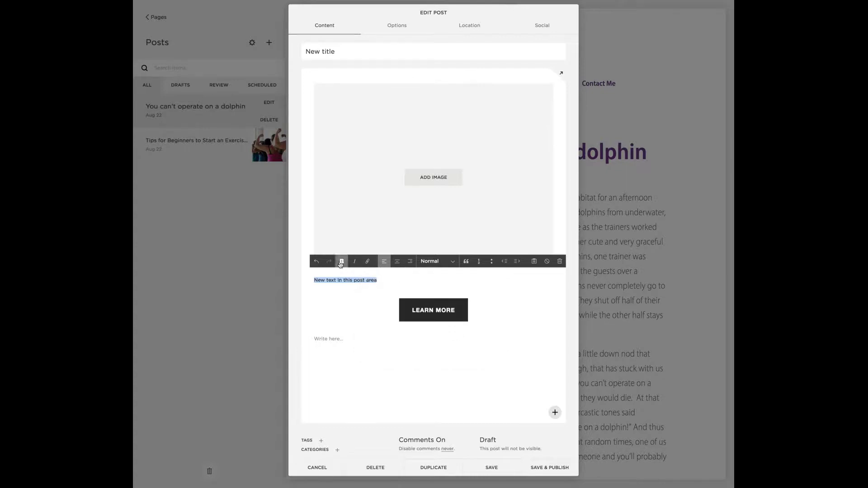
pyautogui.click(439, 262)
pyautogui.click(415, 280)
pyautogui.click(414, 282)
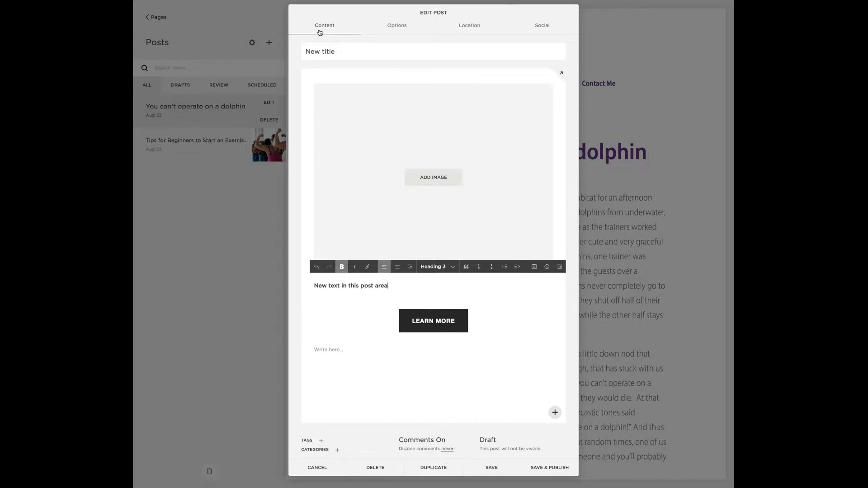
# Step: Replace the post's thumbnail with the outdoor photo of a couple in the post options
pyautogui.click(399, 28)
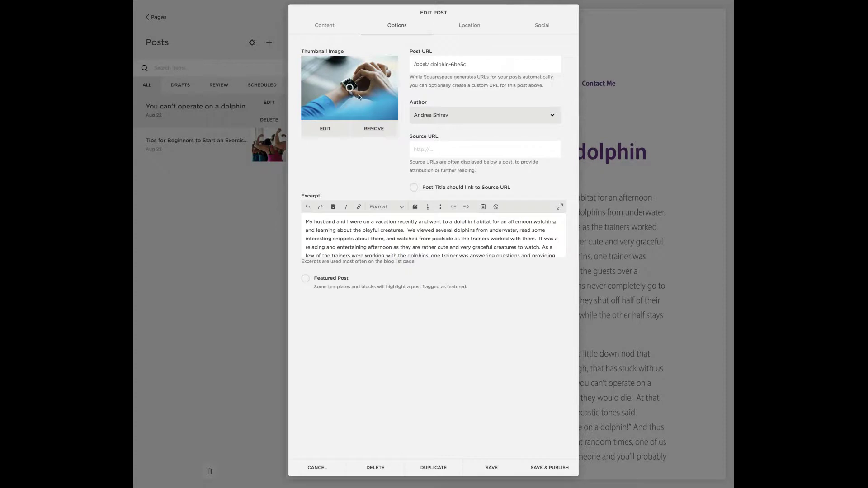
pyautogui.click(383, 130)
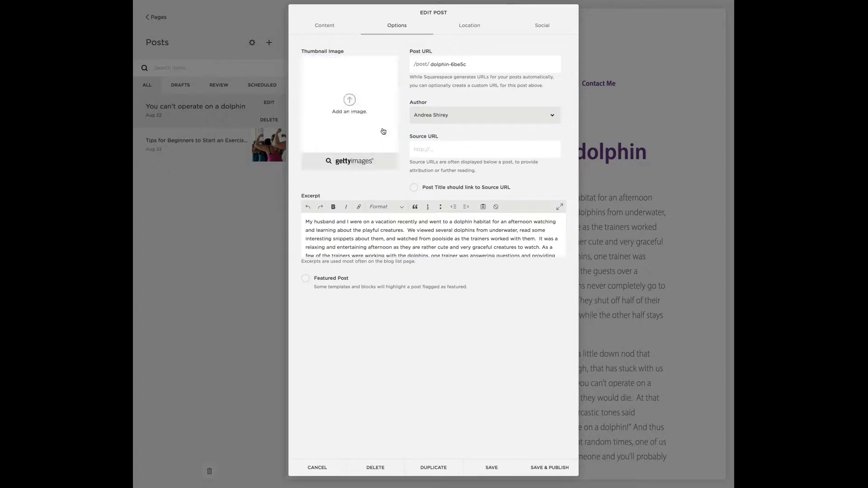
pyautogui.click(349, 102)
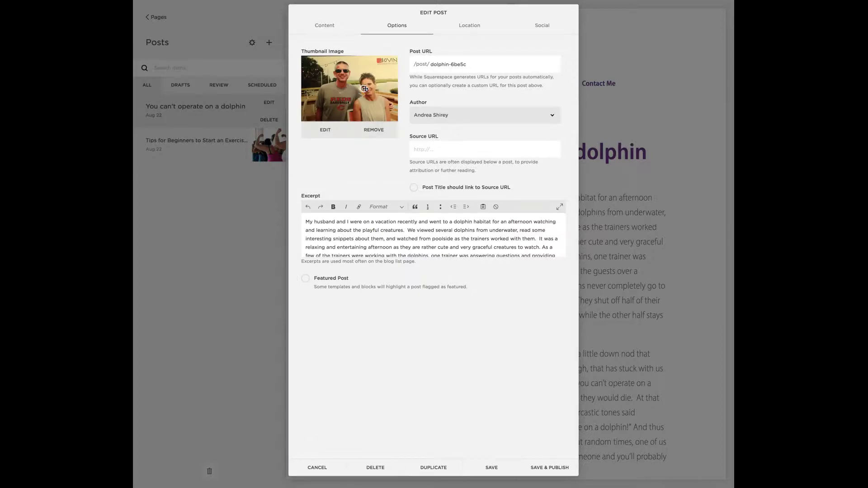
pyautogui.moveTo(365, 89)
# Step: Change the editable part of the post URL to "nutrition"
pyautogui.click(501, 63)
pyautogui.hotkey('shift', 'Left')
pyautogui.hotkey('shift', 'Left')
pyautogui.hotkey('shift', 'Left')
pyautogui.hotkey('shift', 'Left')
pyautogui.hotkey('shift', 'Left')
pyautogui.hotkey('shift', 'Left')
pyautogui.hotkey('shift', 'Left')
pyautogui.hotkey('shift', 'Left')
pyautogui.hotkey('shift', 'Left')
pyautogui.hotkey('shift', 'Left')
pyautogui.hotkey('shift', 'Left')
pyautogui.hotkey('shift', 'Left')
pyautogui.hotkey('shift', 'Left')
pyautogui.press('BackSpace')
pyautogui.write('nutrition')
# Step: Replace the excerpt with "New text in this post area", copied from the post's content
pyautogui.moveTo(307, 222); pyautogui.dragTo(470, 253)
pyautogui.press('BackSpace')
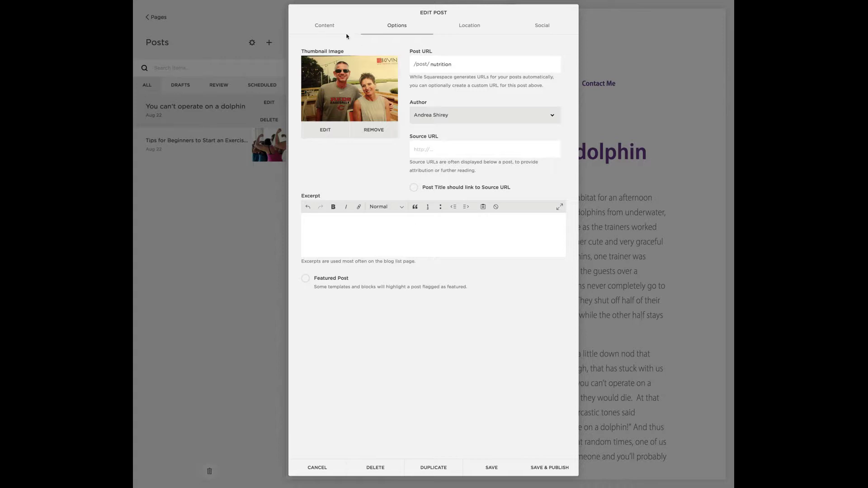
pyautogui.click(330, 27)
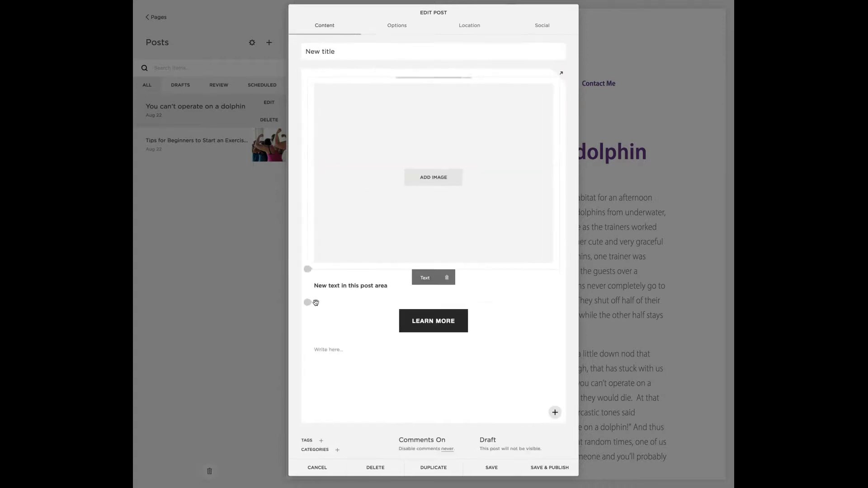
pyautogui.click(314, 287)
pyautogui.moveTo(314, 287); pyautogui.dragTo(399, 297)
pyautogui.hotkey('ctrl', 'c')
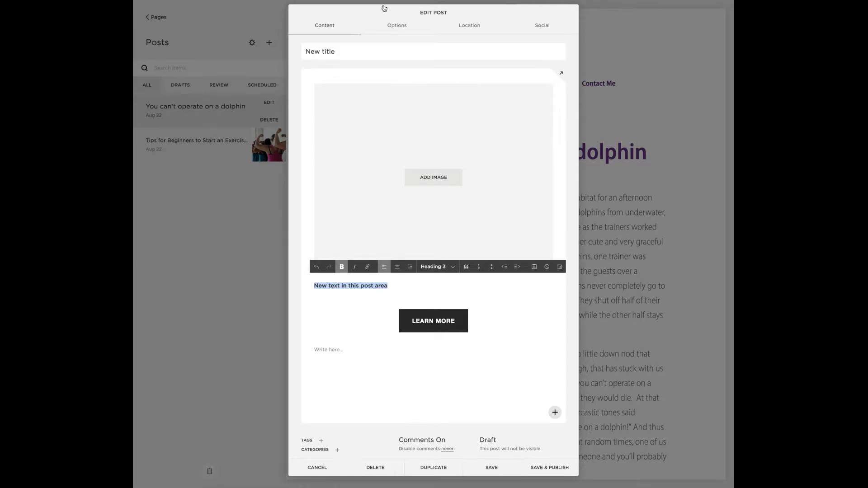
pyautogui.click(397, 28)
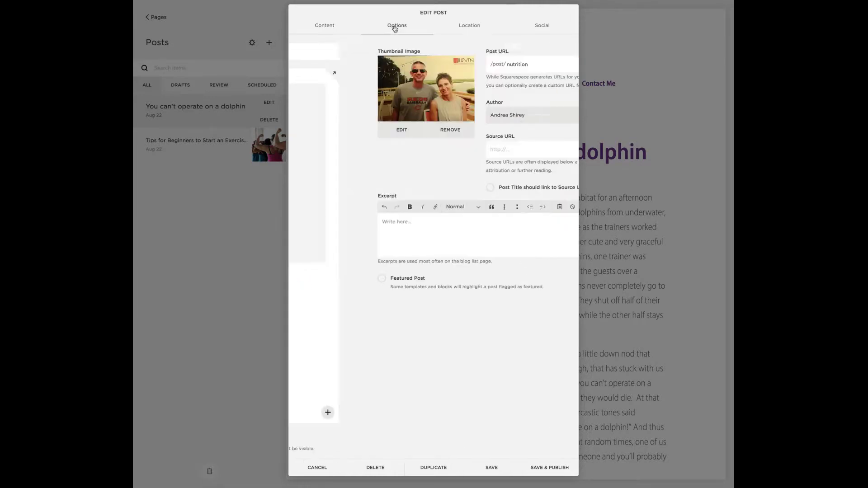
pyautogui.click(370, 231)
pyautogui.hotkey('ctrl', 'v')
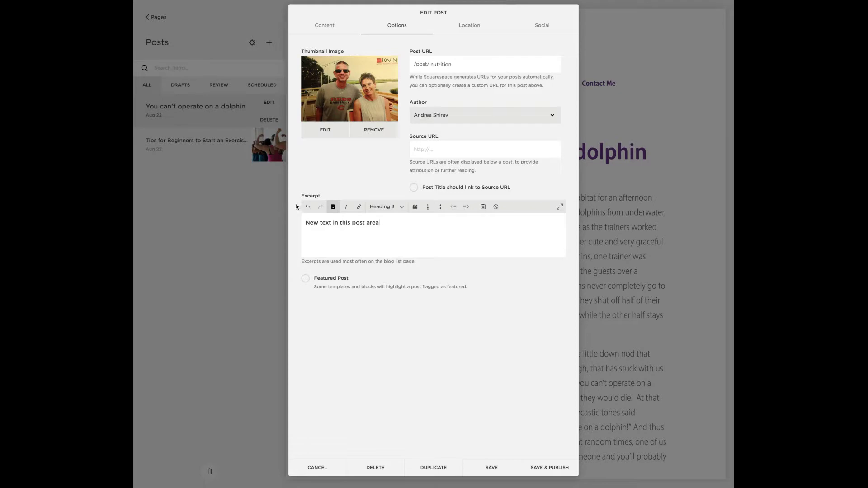
pyautogui.click(333, 207)
# Step: Review the post's location details and its social account settings
pyautogui.click(468, 26)
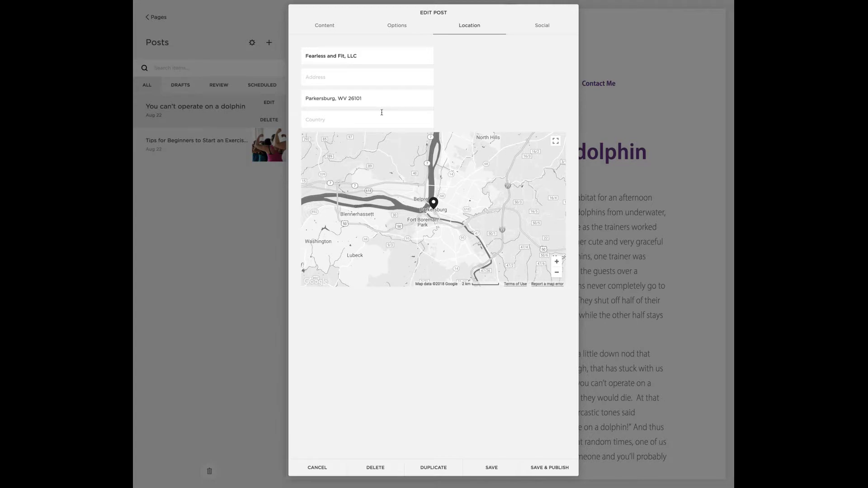
pyautogui.click(543, 28)
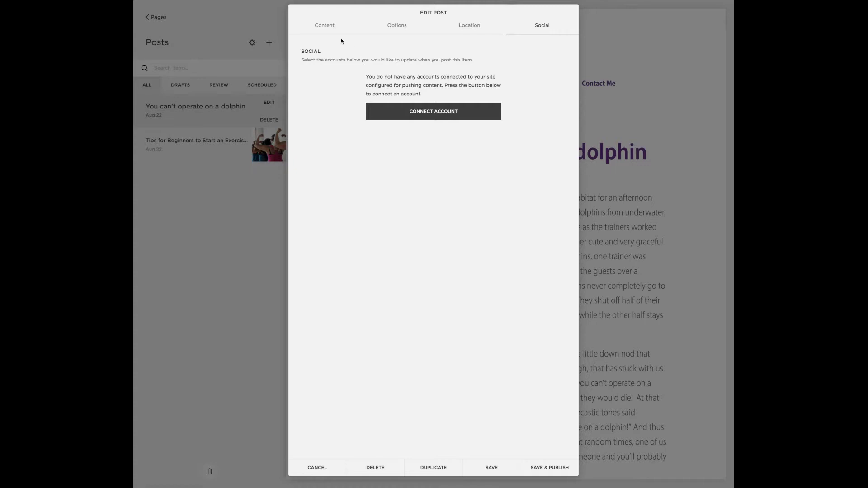
# Step: Review the new post's content, options, location and social settings, ending on its content
pyautogui.click(328, 28)
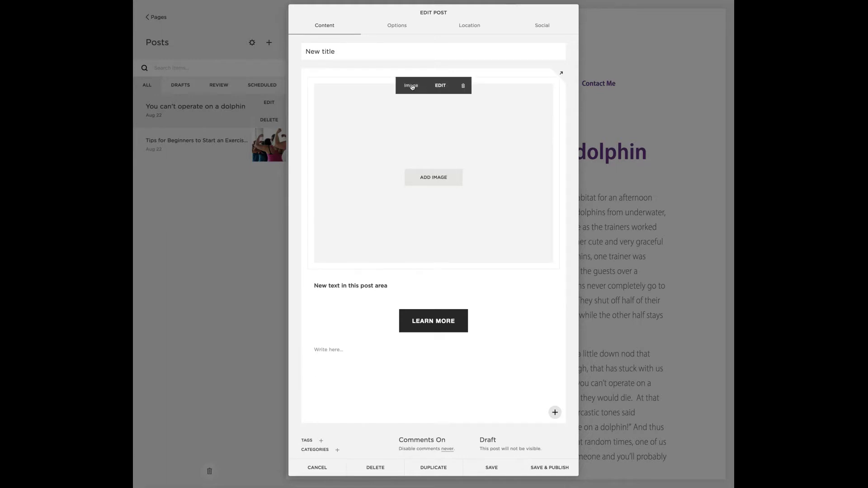
pyautogui.click(396, 27)
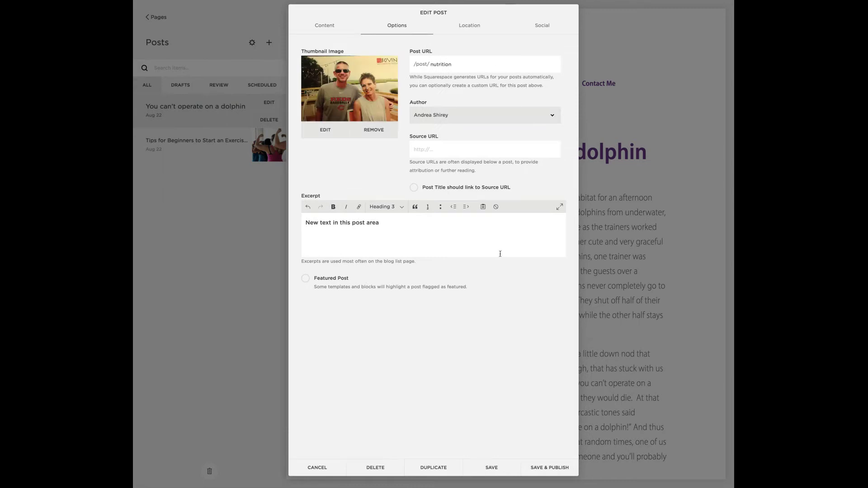
pyautogui.click(480, 25)
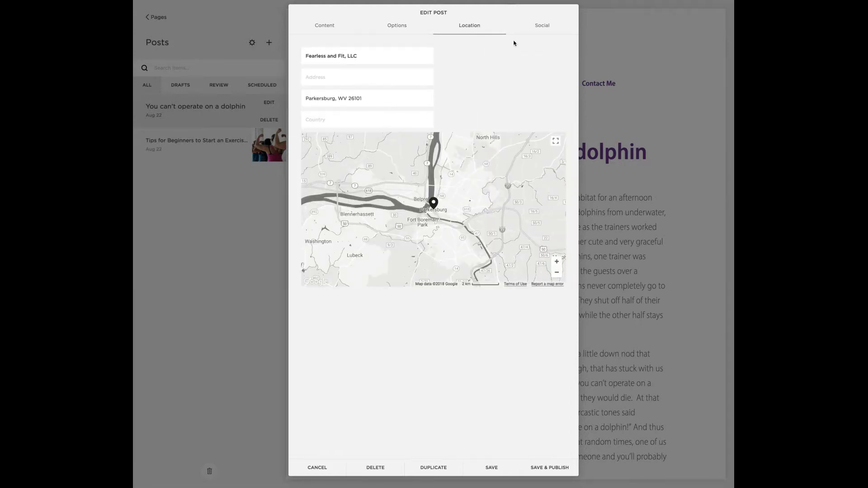
pyautogui.click(534, 26)
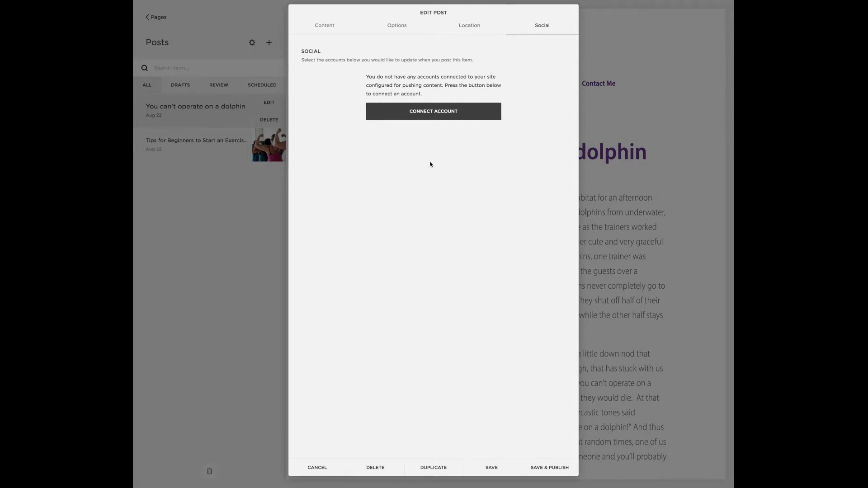
pyautogui.click(324, 27)
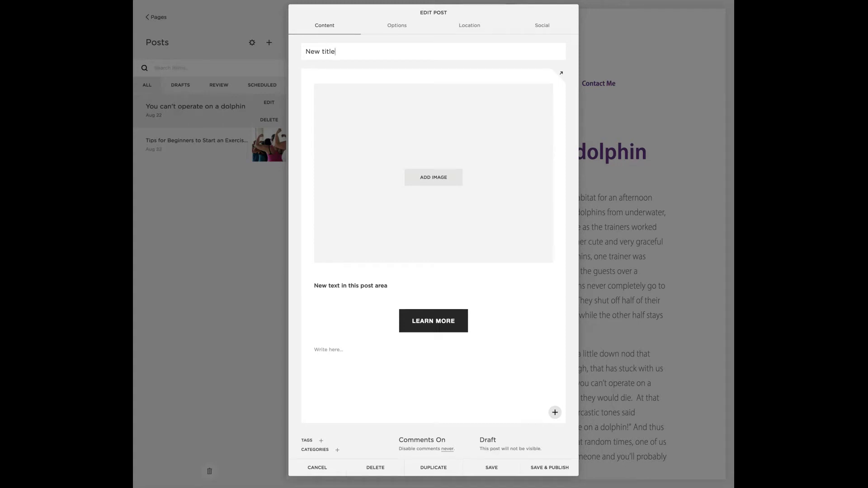
# Step: Try the Published and Scheduled statuses for the post and inspect the calendar for its scheduled publish date and time
pyautogui.click(492, 442)
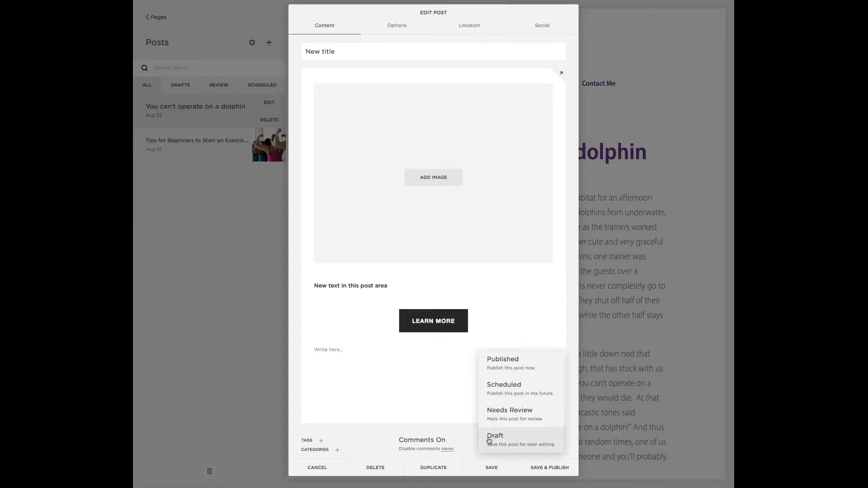
pyautogui.click(540, 363)
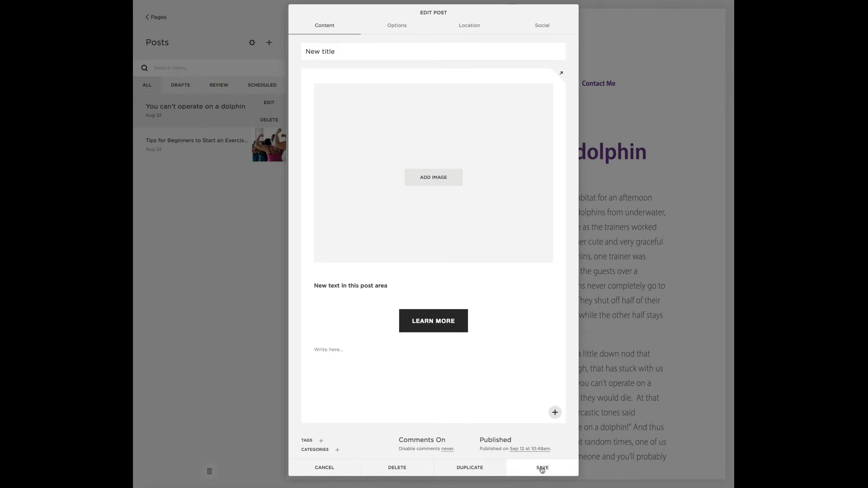
pyautogui.click(500, 442)
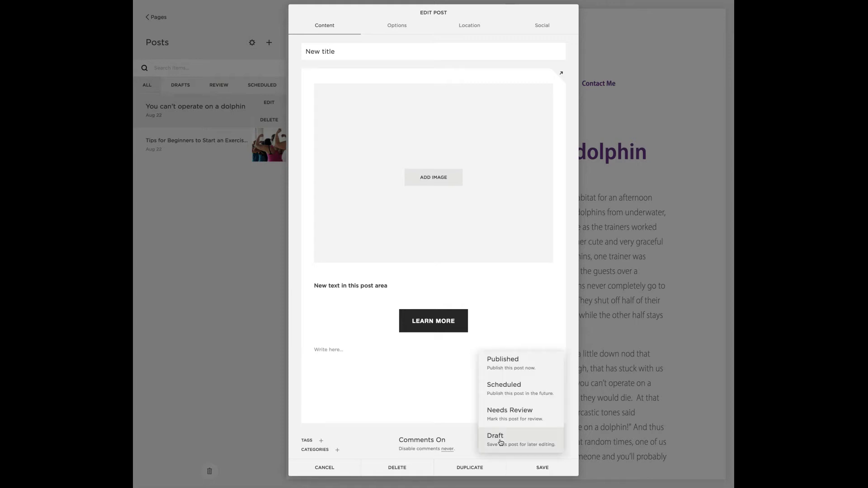
pyautogui.click(509, 387)
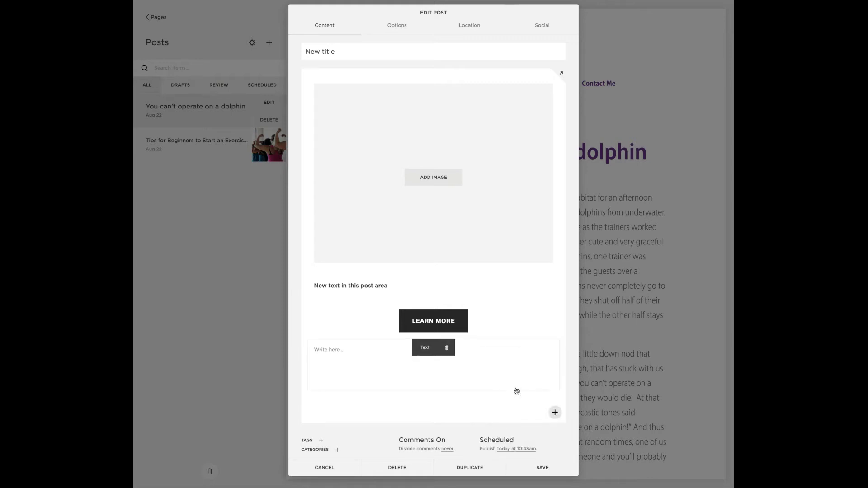
pyautogui.click(512, 449)
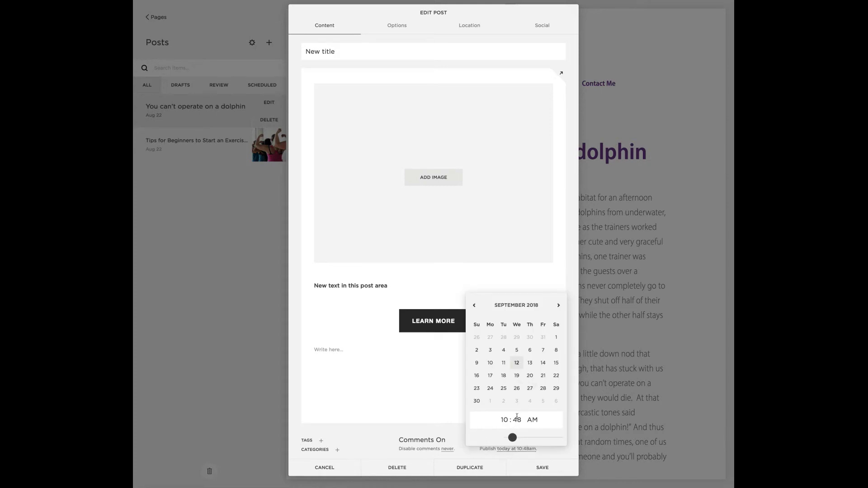
pyautogui.click(451, 430)
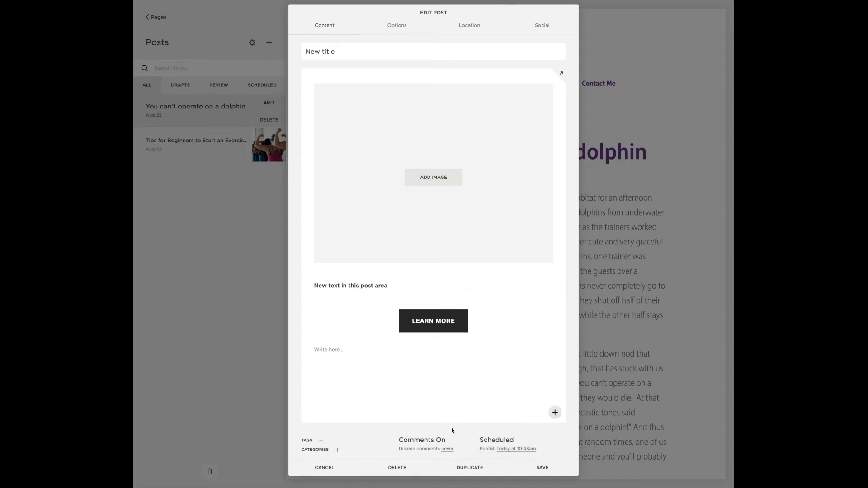
pyautogui.click(524, 449)
pyautogui.click(458, 433)
pyautogui.click(507, 440)
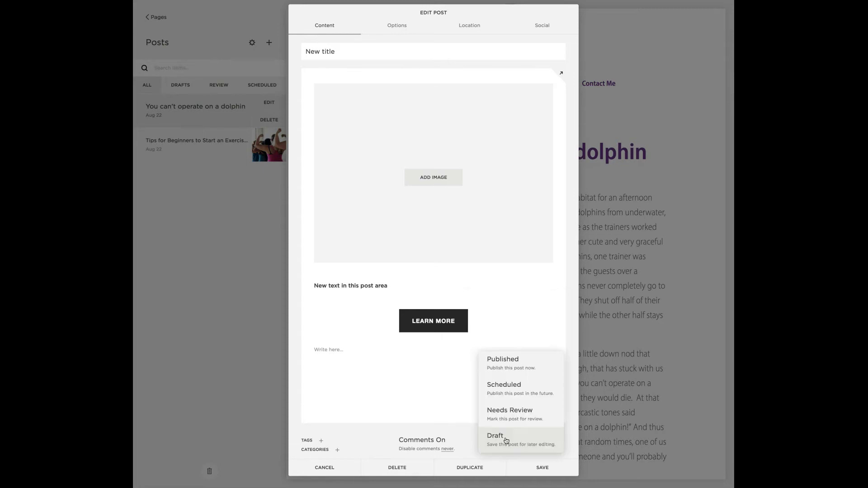
pyautogui.click(470, 433)
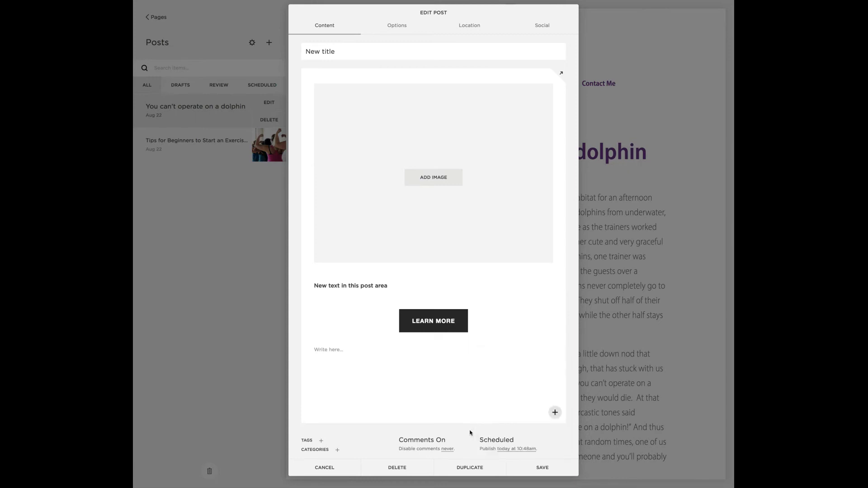
# Step: Set the post's status to Draft and save the post without publishing it
pyautogui.click(500, 443)
pyautogui.click(499, 436)
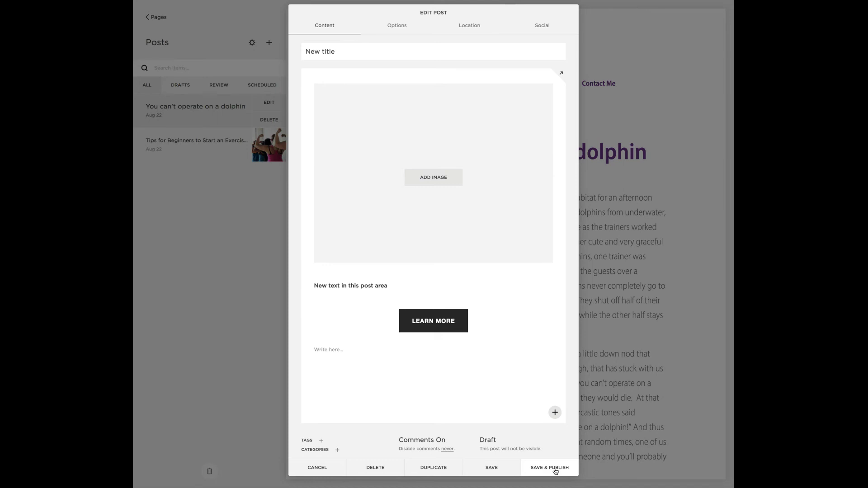
pyautogui.click(506, 469)
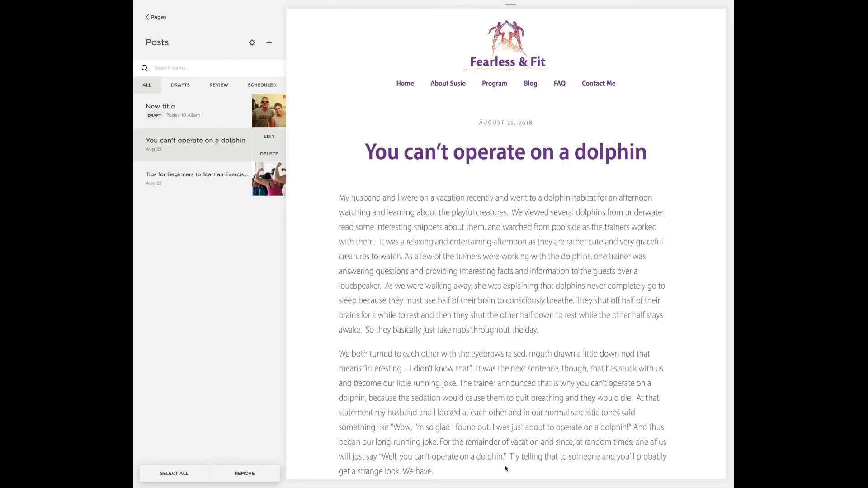